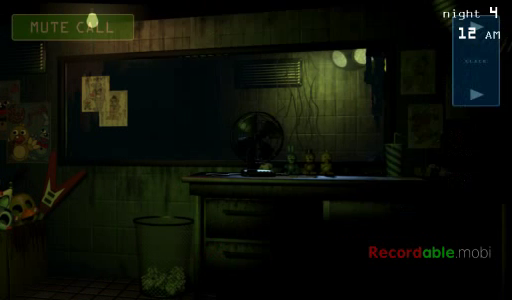
Check the CAM 08 hallway and CAM 07 feeds, ending back on CAM 08.
click(476, 70)
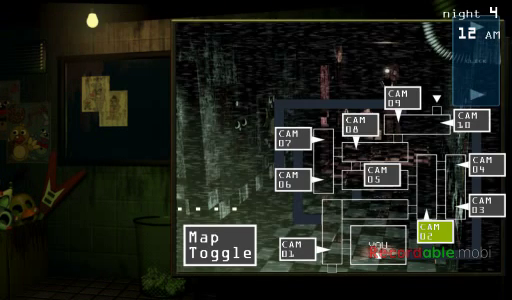
click(360, 125)
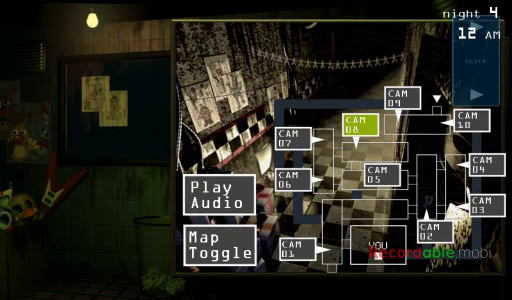
click(294, 138)
click(360, 124)
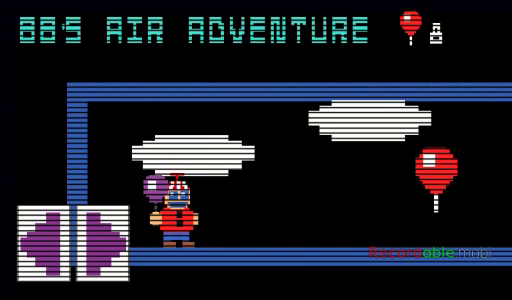
Walk BB right through the rooms, collecting red balloons up to the exit.
key(Right)
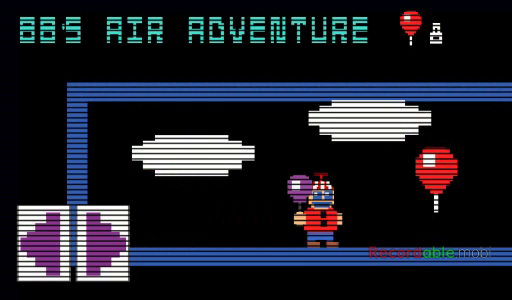
key(Right)
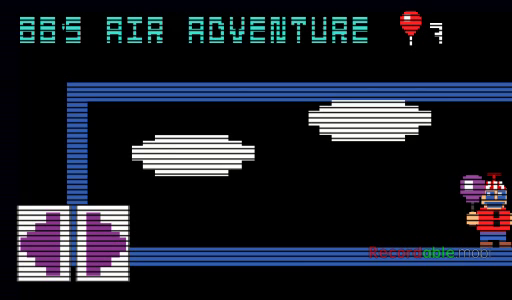
key(Right)
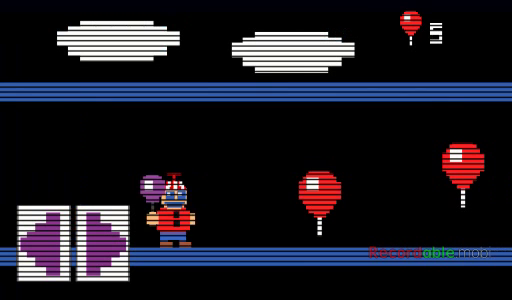
key(Right)
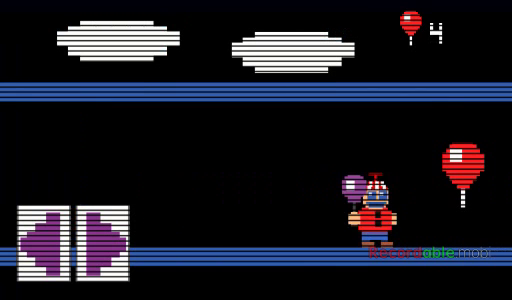
key(Right)
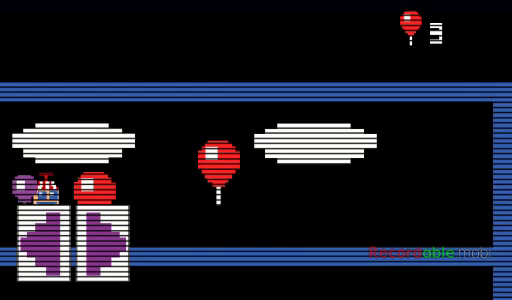
key(Right)
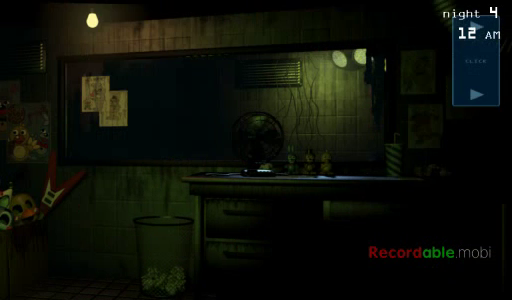
click(477, 90)
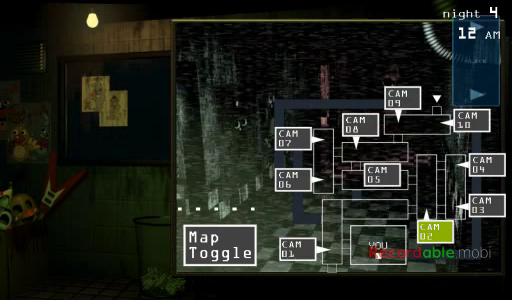
click(296, 139)
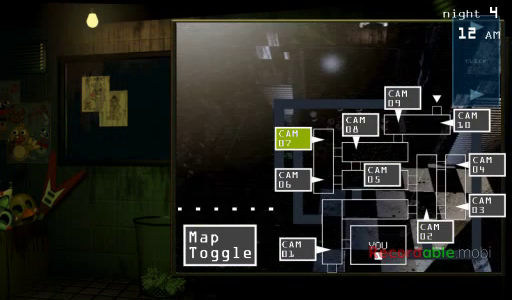
click(294, 180)
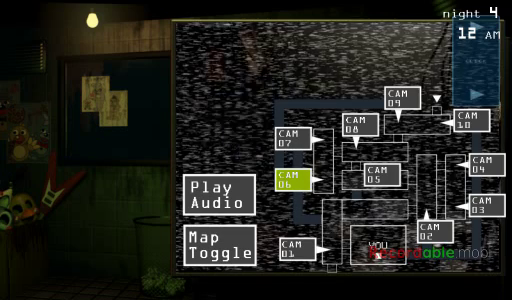
click(296, 139)
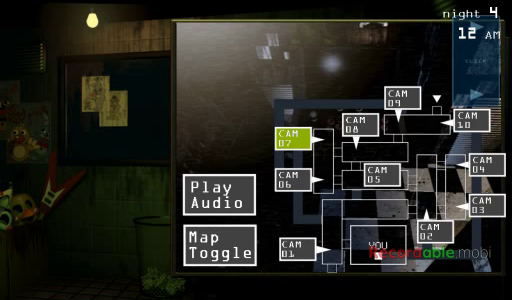
click(476, 75)
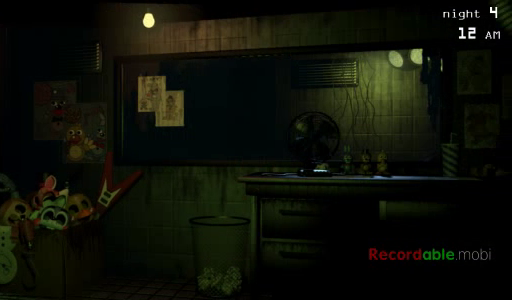
Exit Five Nights at Freddy's 3 to the tablet home screen with Home.
key(Home)
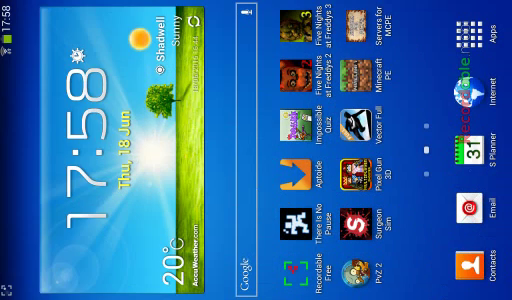
key(XF86PowerOff)
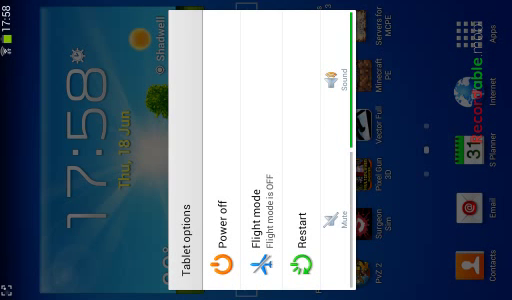
key(Escape)
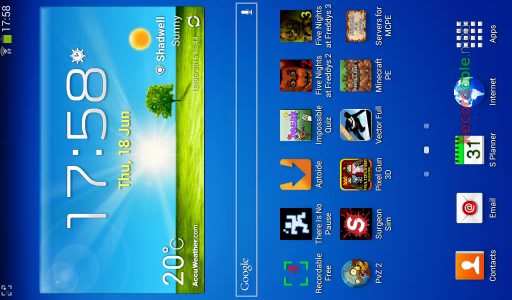
key(XF86HomePage)
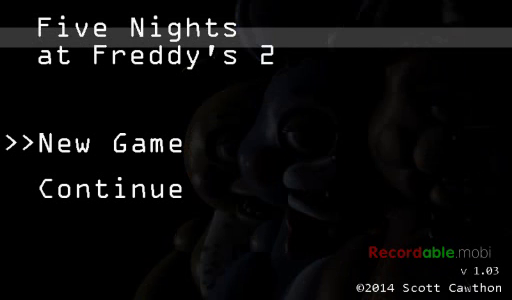
Continue the saved Night 1 from the Five Nights at Freddy's 2 title menu.
click(110, 189)
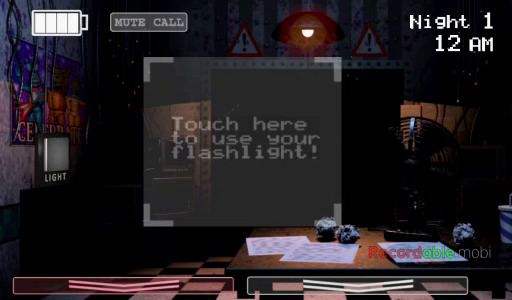
Wind the music box on the CAM 11 Prize Corner feed, then close the monitor.
click(357, 285)
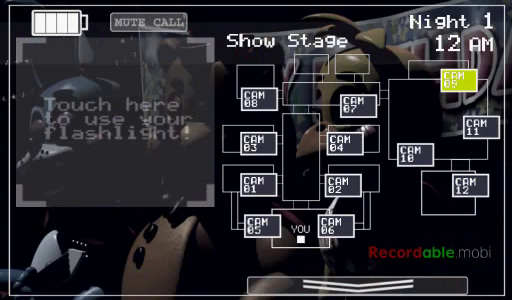
click(482, 126)
click(150, 232)
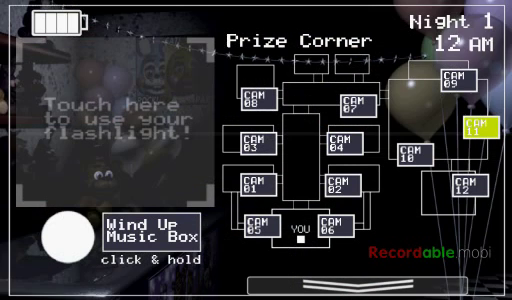
click(151, 232)
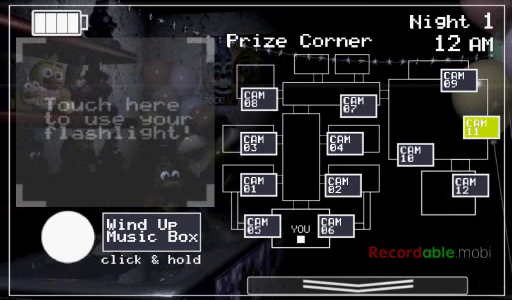
click(357, 287)
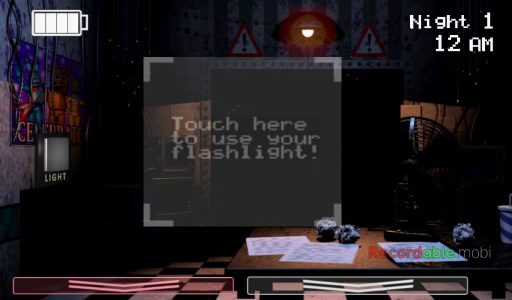